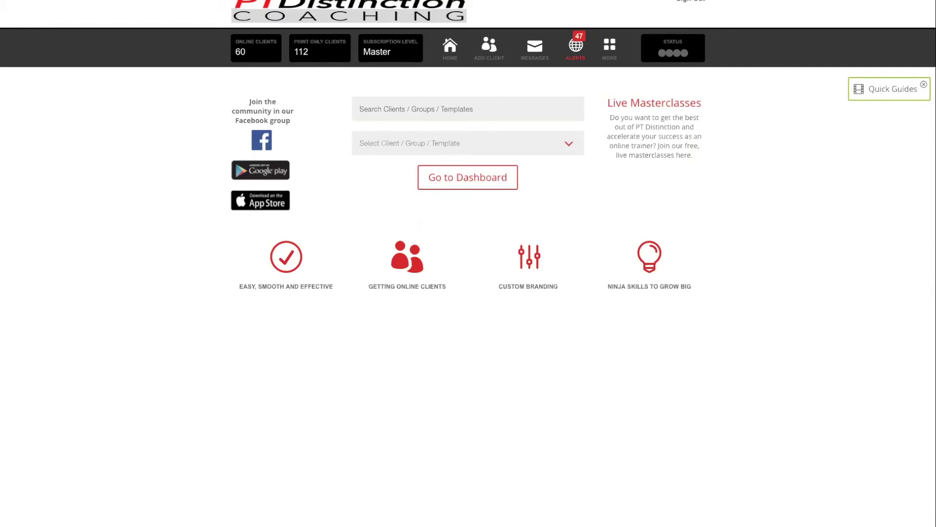
# - Search for 'welcome' and open the 'Group: Welcome Test' result
pyautogui.click(499, 109)
pyautogui.write('welcome')
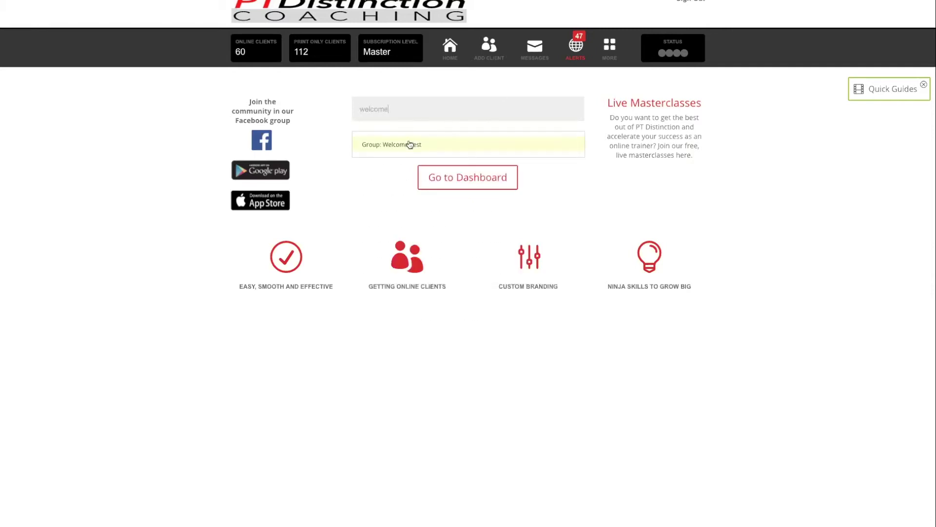
pyautogui.click(410, 144)
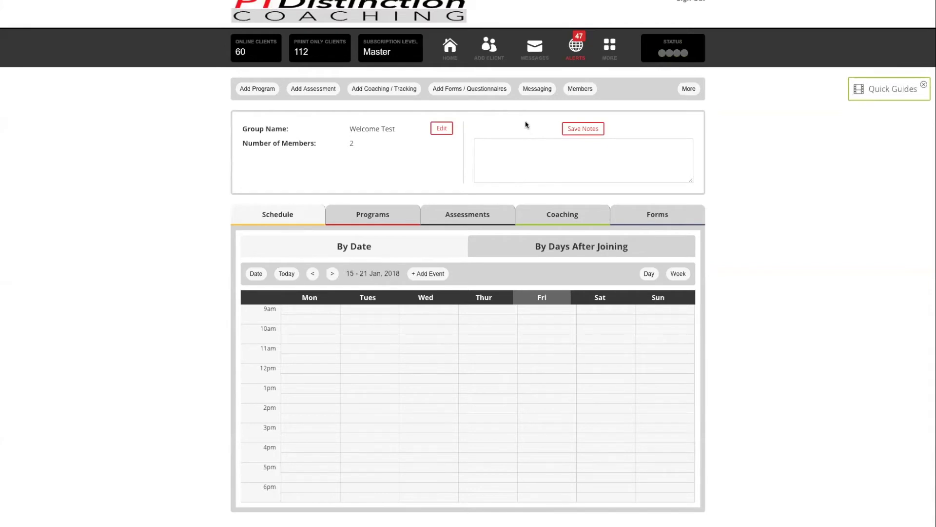
# - Open the Welcome Email from the group's Messaging page with View / Edit
pyautogui.click(536, 89)
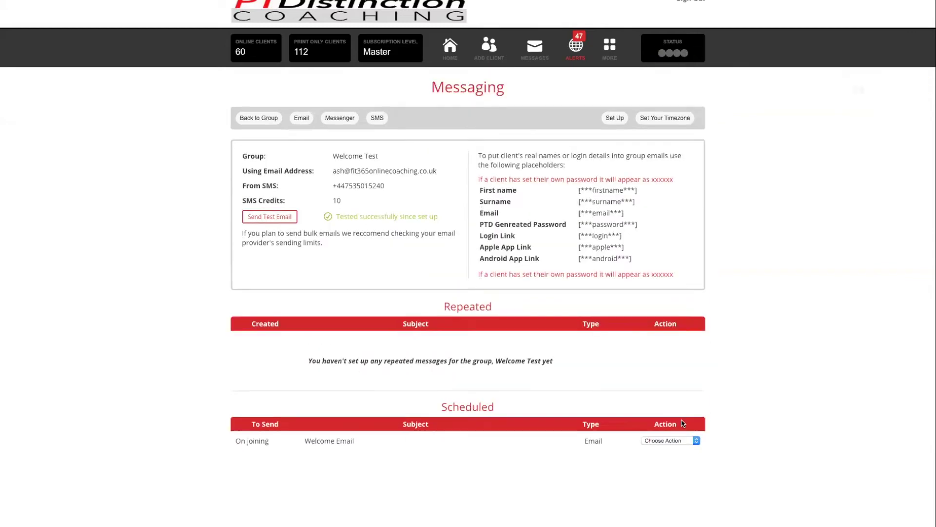
pyautogui.click(679, 439)
pyautogui.click(659, 448)
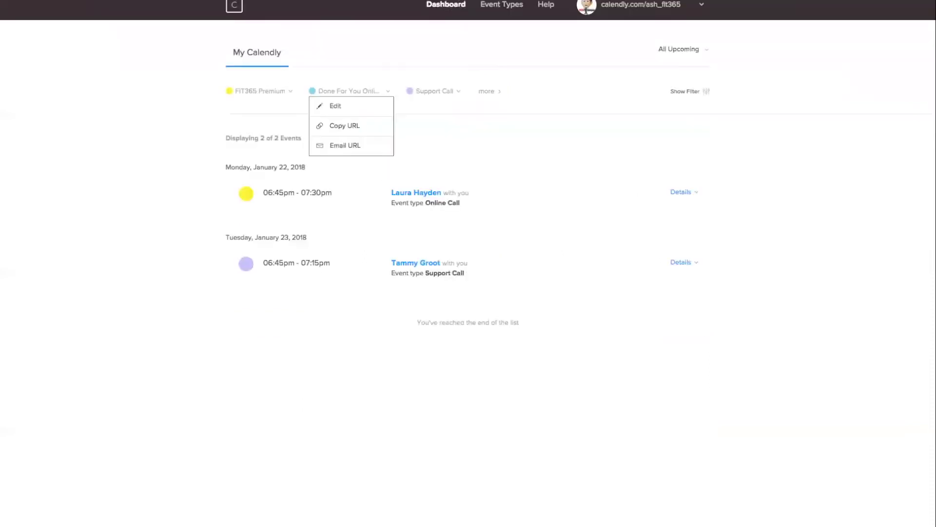
# - Copy the URL from Acuity's Client's Scheduling Page > Scheduling Page Link settings
pyautogui.click(497, 188)
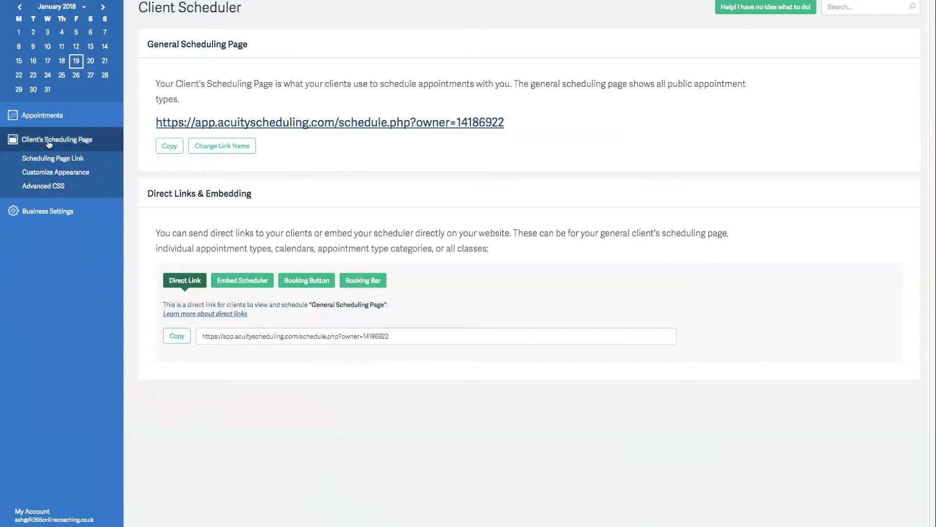
pyautogui.click(48, 140)
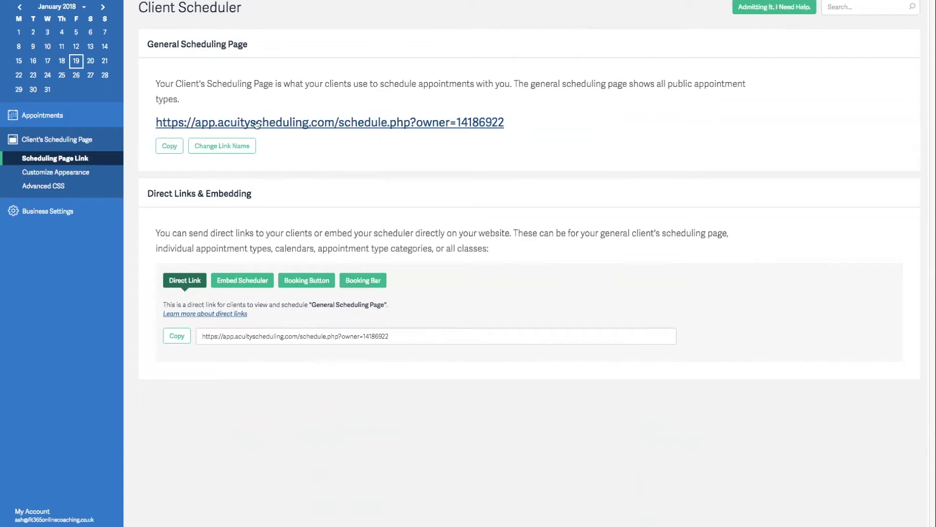
pyautogui.click(163, 146)
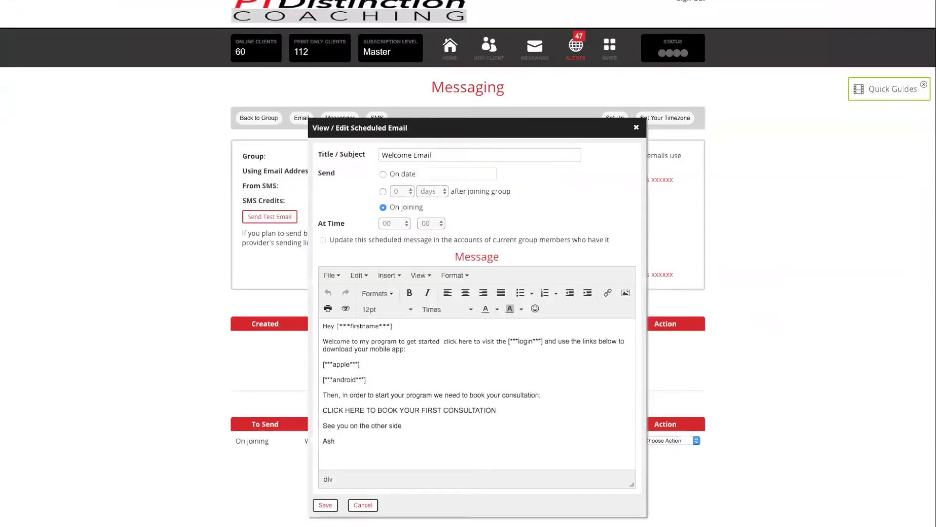
# - Link the consultation line to the pasted Acuity URL, titled 'bOOKING LINK', opening in a new window
pyautogui.moveTo(497, 410); pyautogui.dragTo(322, 410)
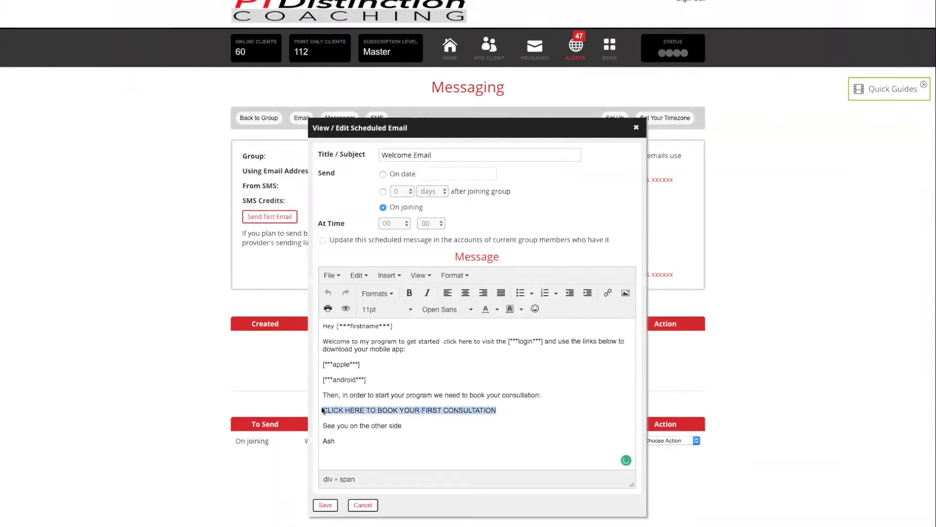
pyautogui.click(610, 293)
pyautogui.rightClick(443, 252)
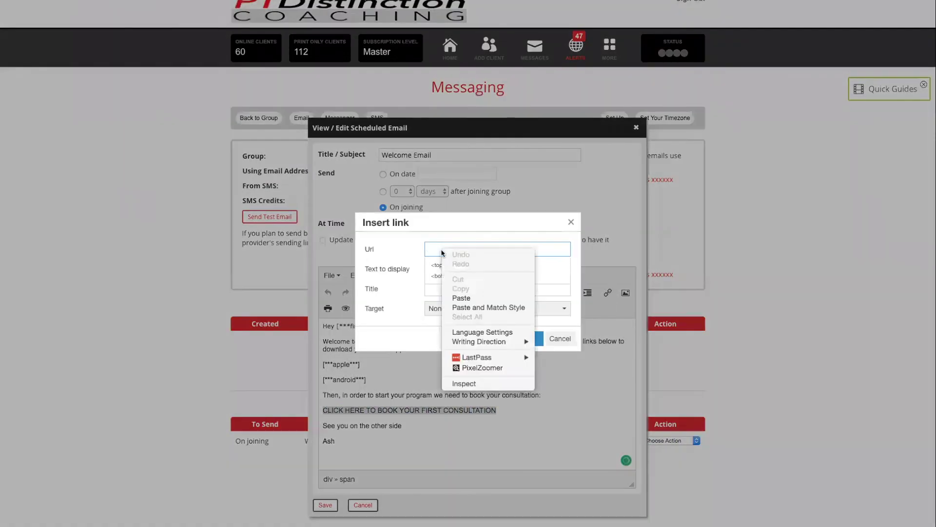
pyautogui.click(467, 307)
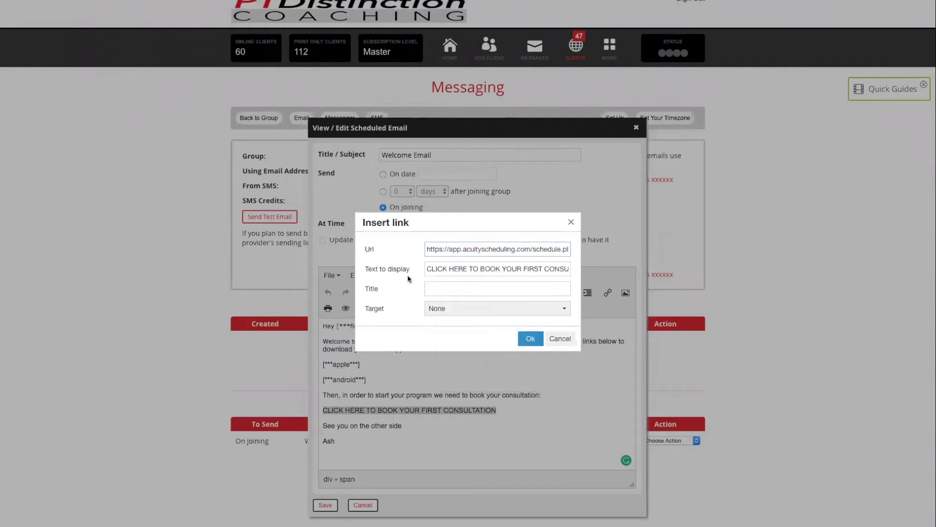
pyautogui.click(445, 288)
pyautogui.write('bOOKING')
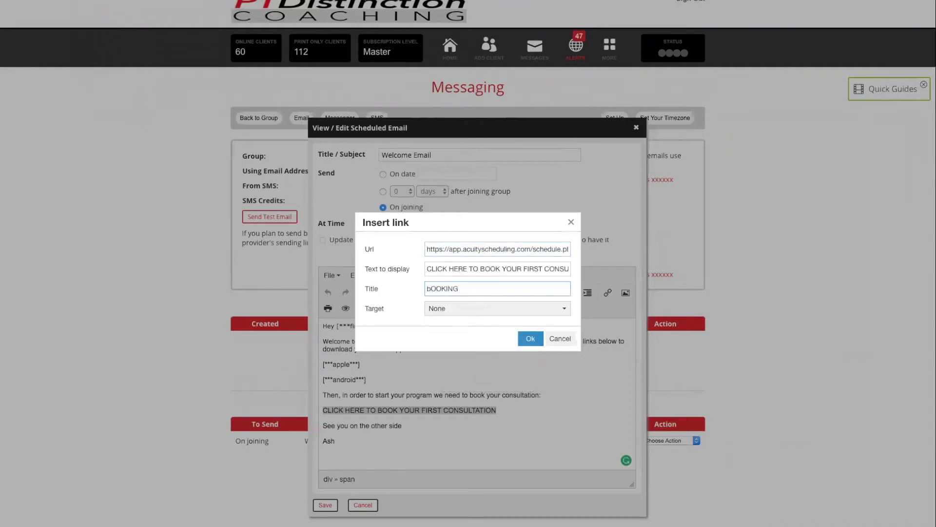
pyautogui.write(' LINK')
pyautogui.click(443, 309)
pyautogui.click(446, 338)
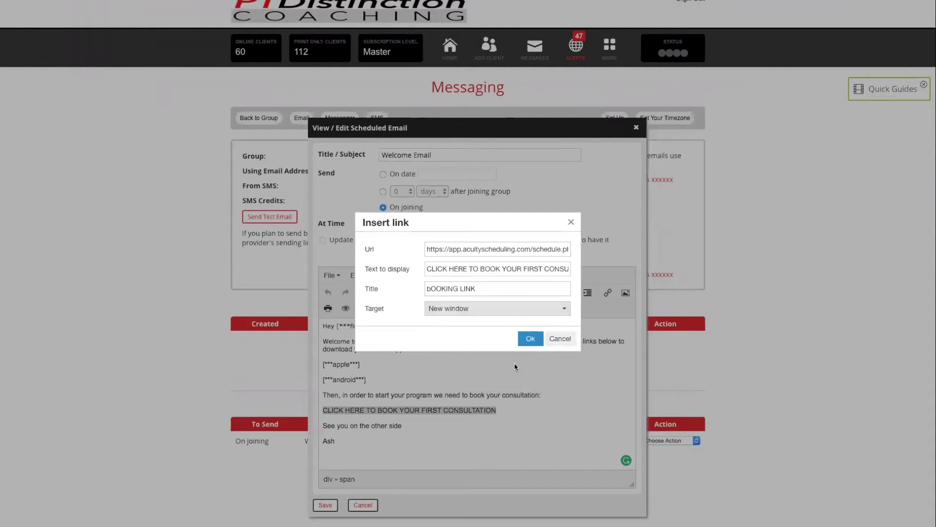
# - Apply the booking link and save the Welcome Email
pyautogui.click(530, 339)
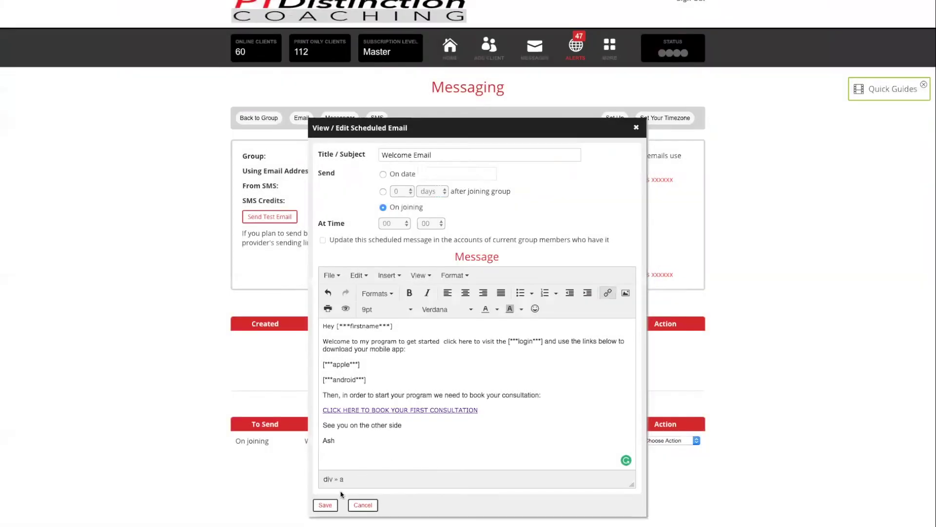
pyautogui.click(324, 505)
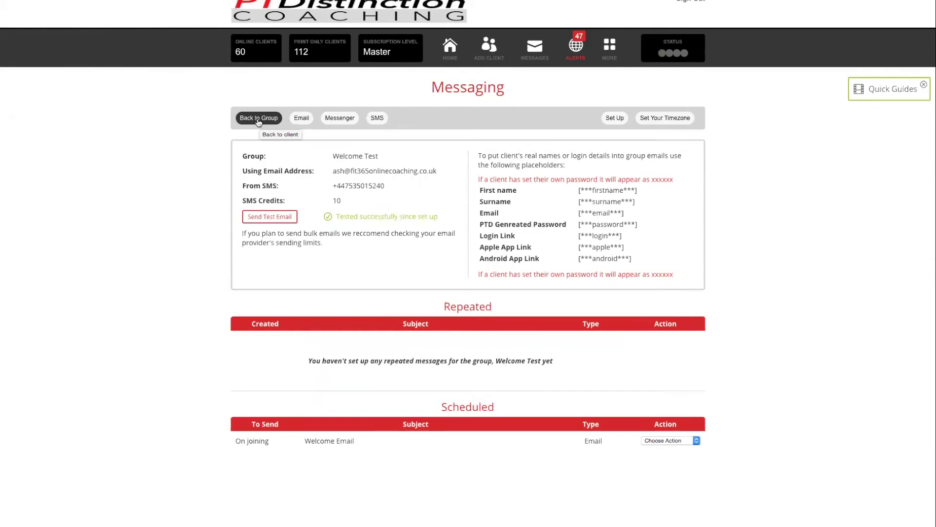
# - Return to the Welcome Test group, then go to MORE > Clients / Groups
pyautogui.click(258, 119)
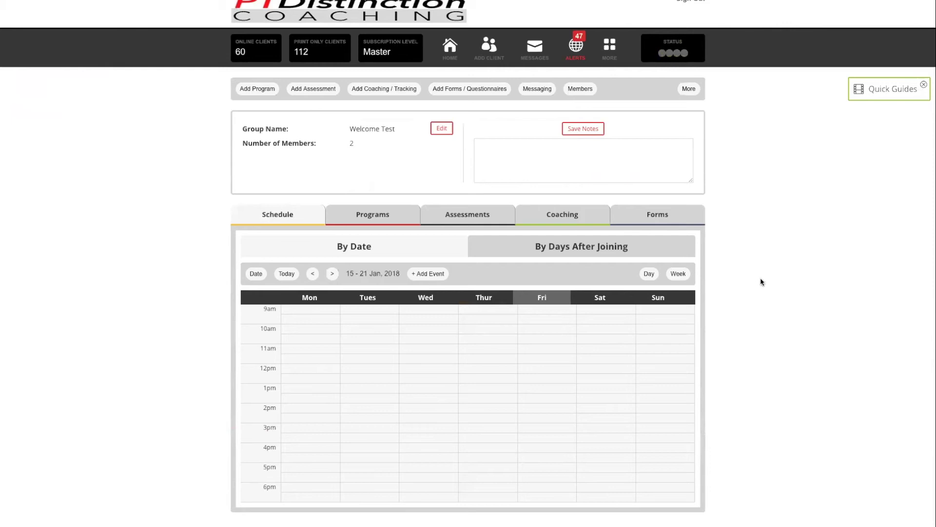
pyautogui.click(609, 44)
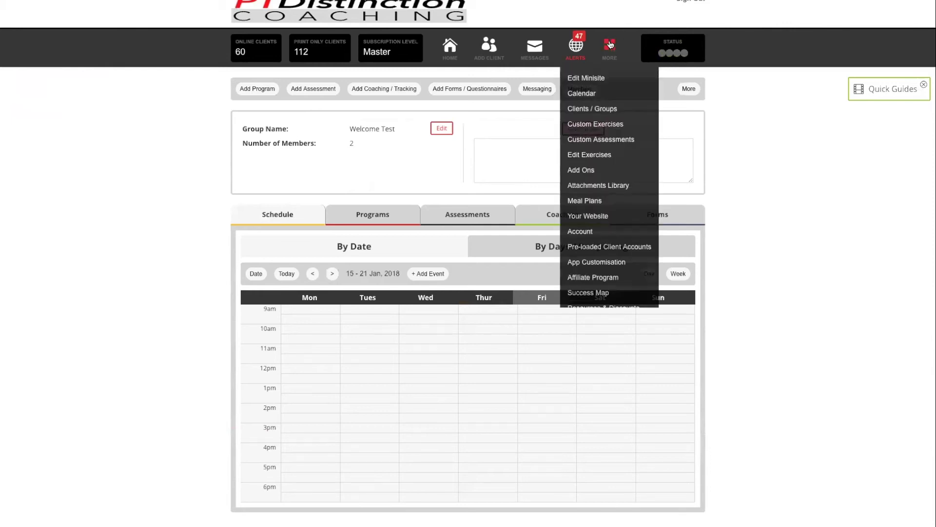
pyautogui.click(598, 111)
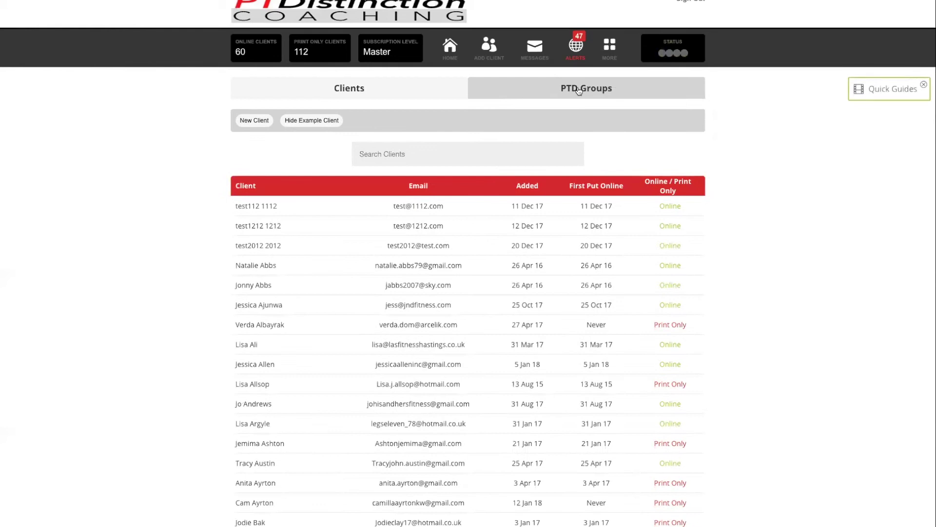
# - Create a new PTD group named 'Scheduler' and open it from the group search
pyautogui.click(579, 90)
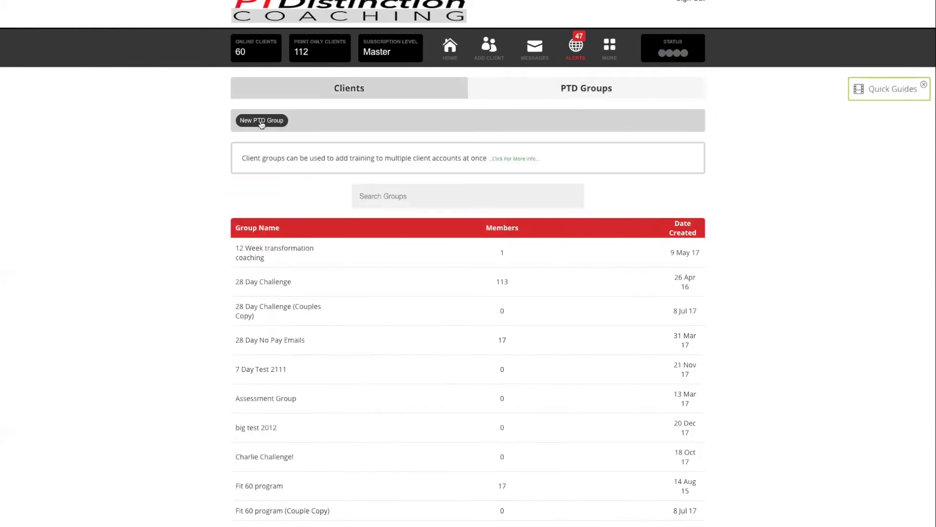
pyautogui.click(262, 122)
pyautogui.click(436, 295)
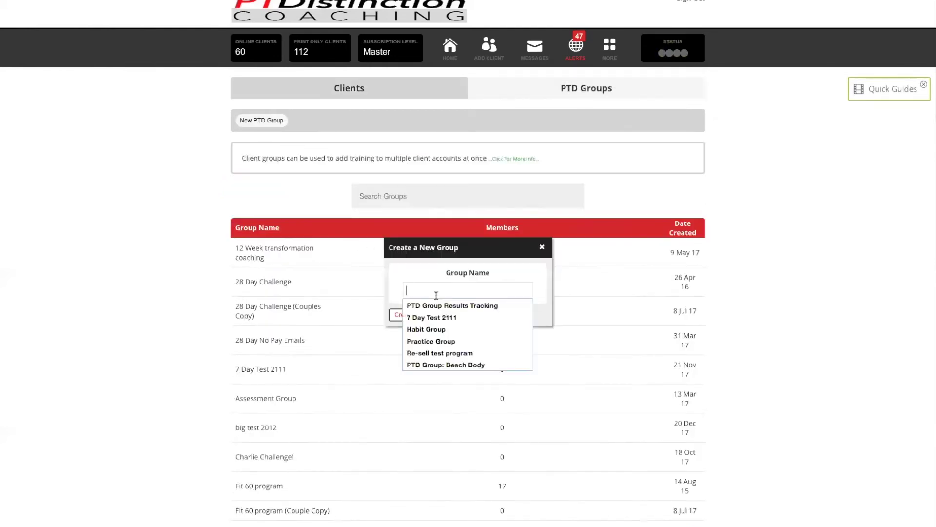
pyautogui.write('S')
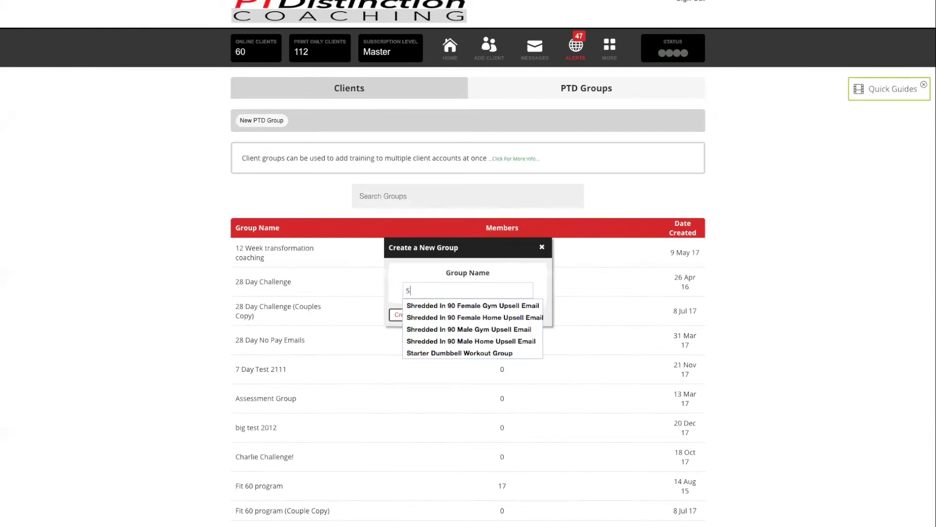
pyautogui.write('ch')
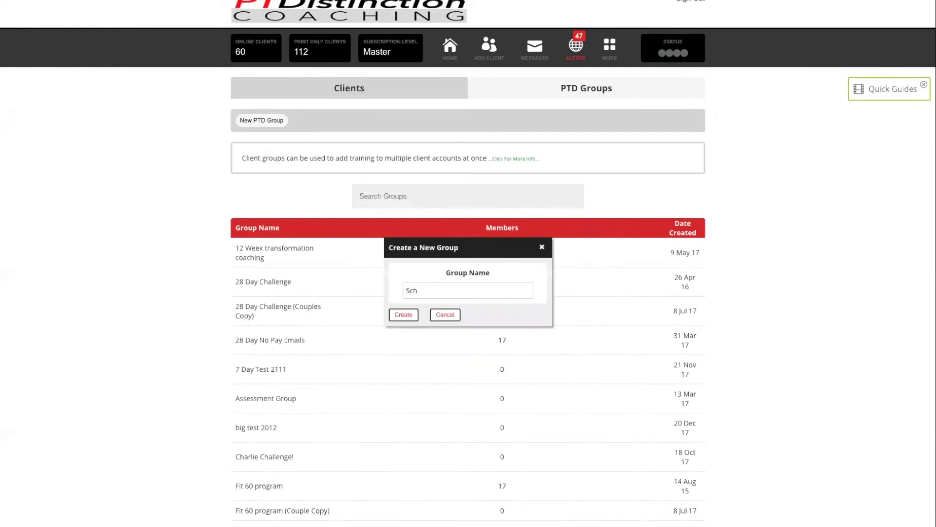
pyautogui.write('eduler')
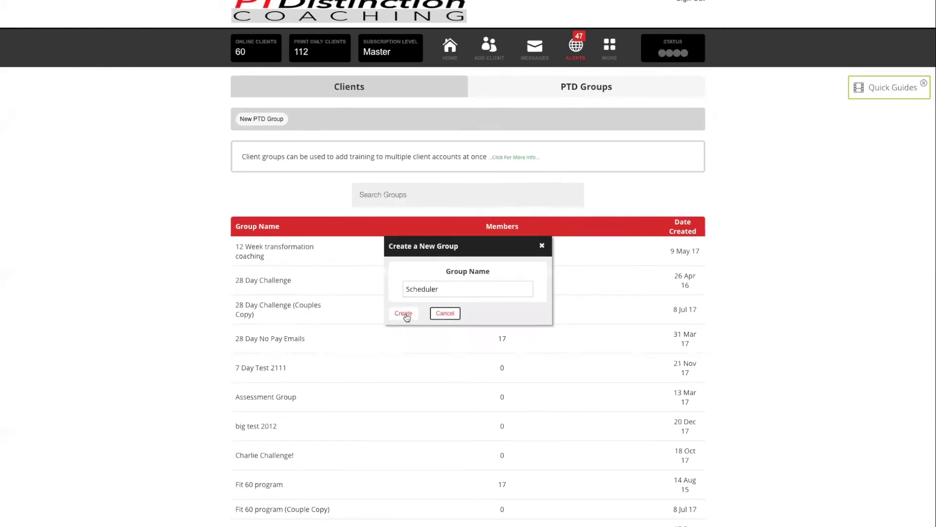
pyautogui.click(405, 314)
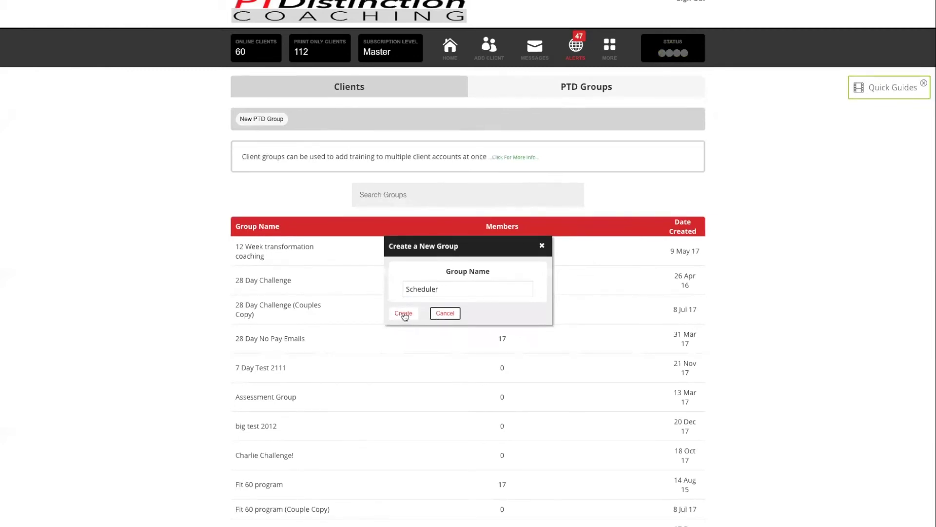
pyautogui.click(435, 197)
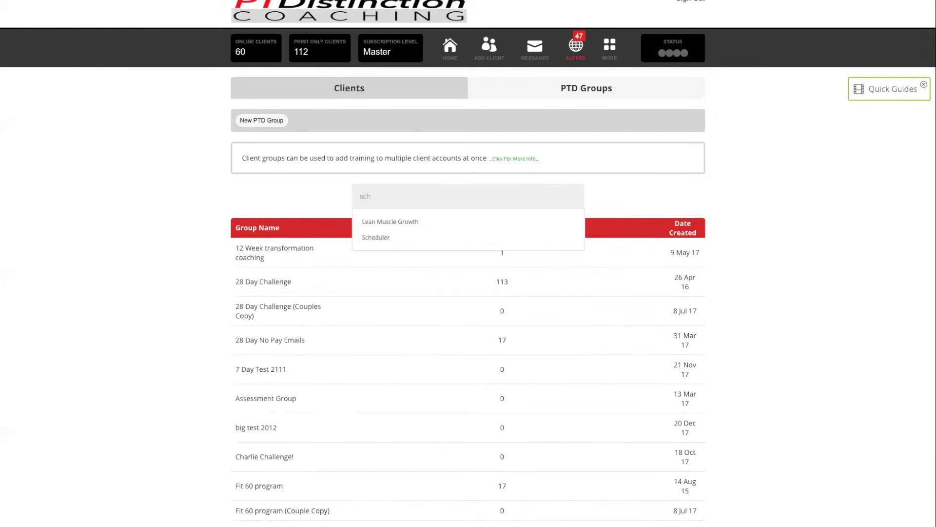
pyautogui.click(381, 226)
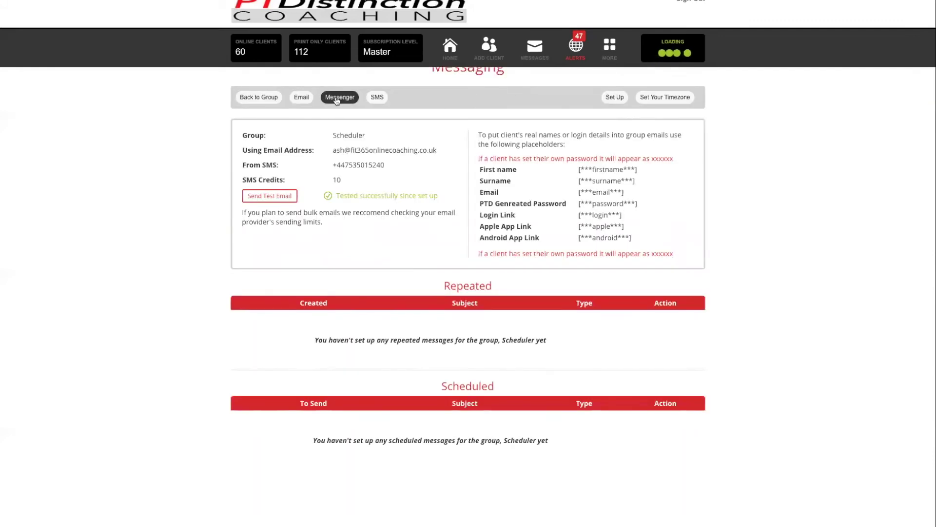
# - Choose Messenger > Repeated to set up a repeated in-app message
pyautogui.click(342, 120)
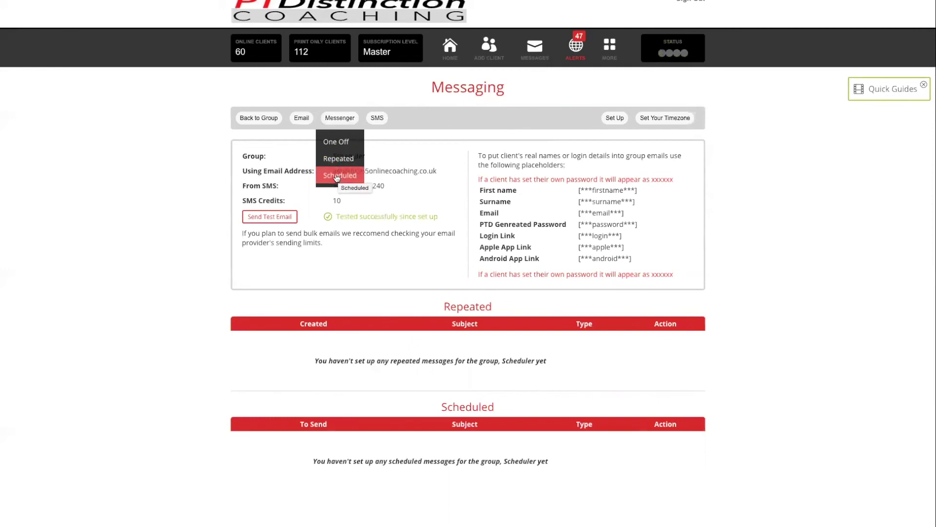
pyautogui.click(349, 159)
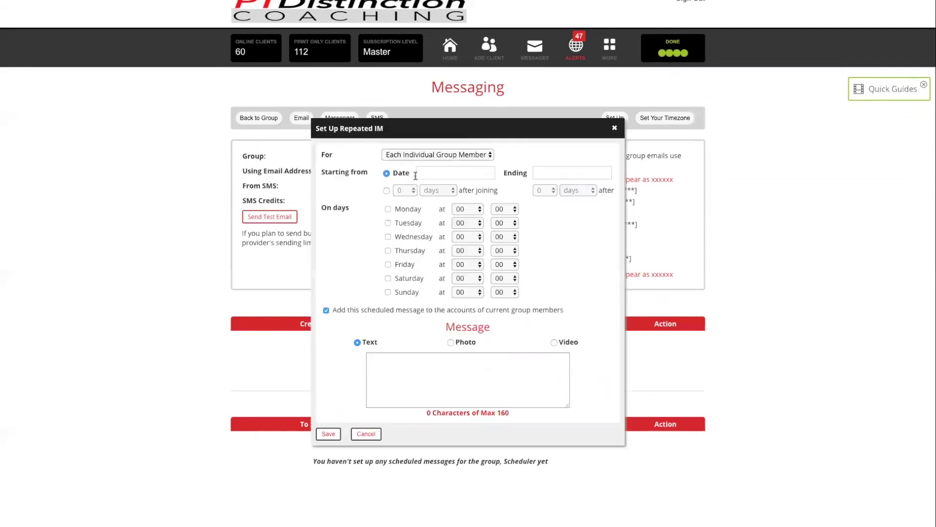
# - Schedule the repeated message for Sundays at 09
pyautogui.click(388, 293)
pyautogui.click(462, 294)
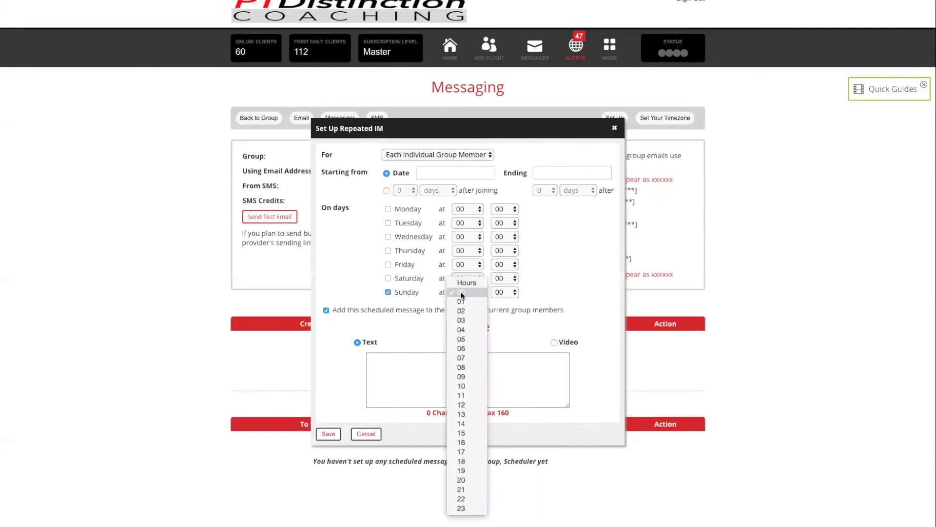
pyautogui.click(460, 377)
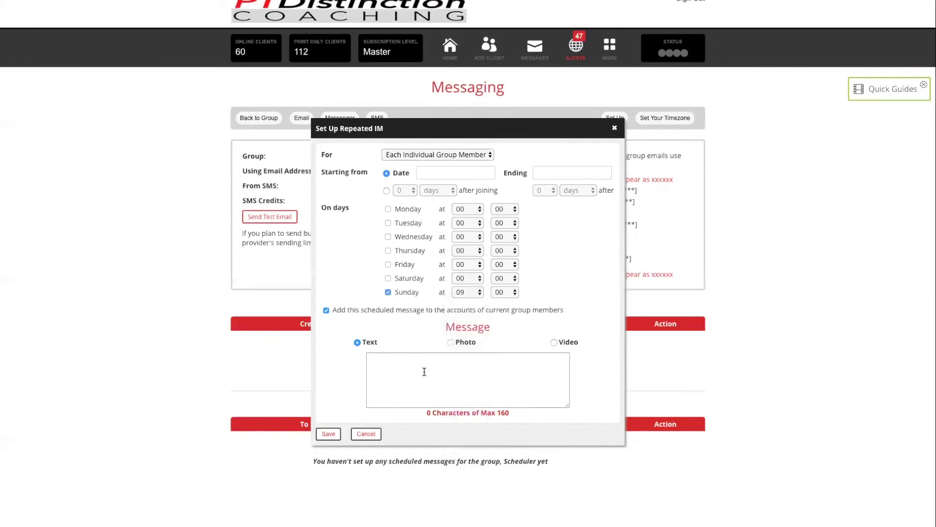
# - Write 'Time to book your coaching call' and copy Acuity's Direct Link
pyautogui.click(421, 371)
pyautogui.write('t')
pyautogui.press('BackSpace')
pyautogui.write('t')
pyautogui.press('BackSpace')
pyautogui.write('Time to book you')
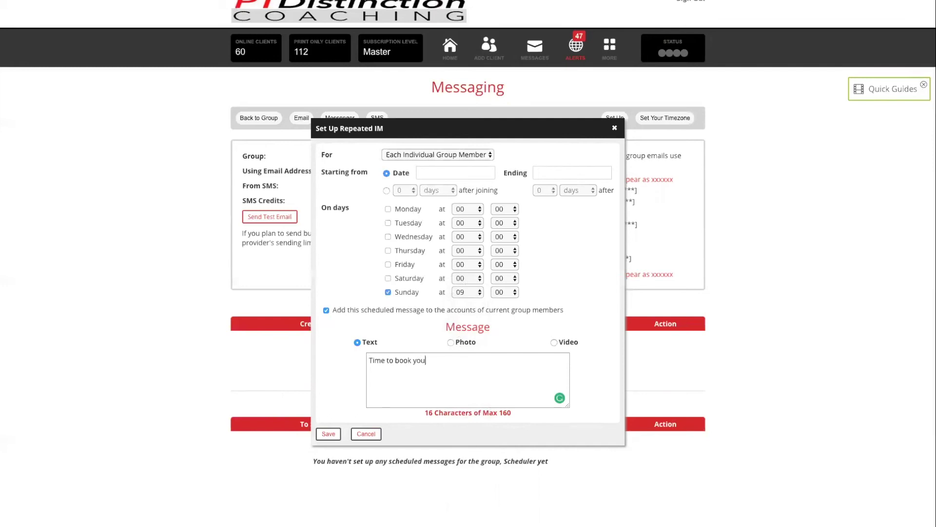
pyautogui.write('r coaching call')
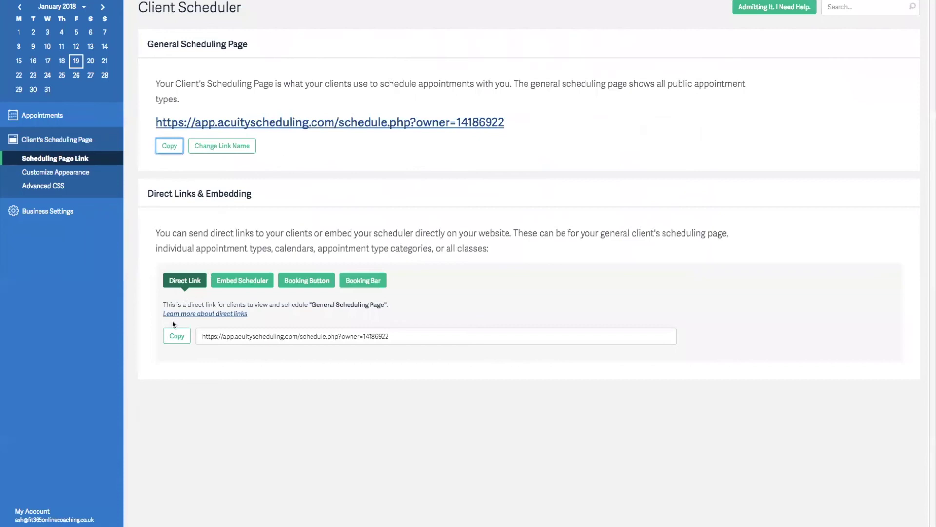
pyautogui.click(176, 336)
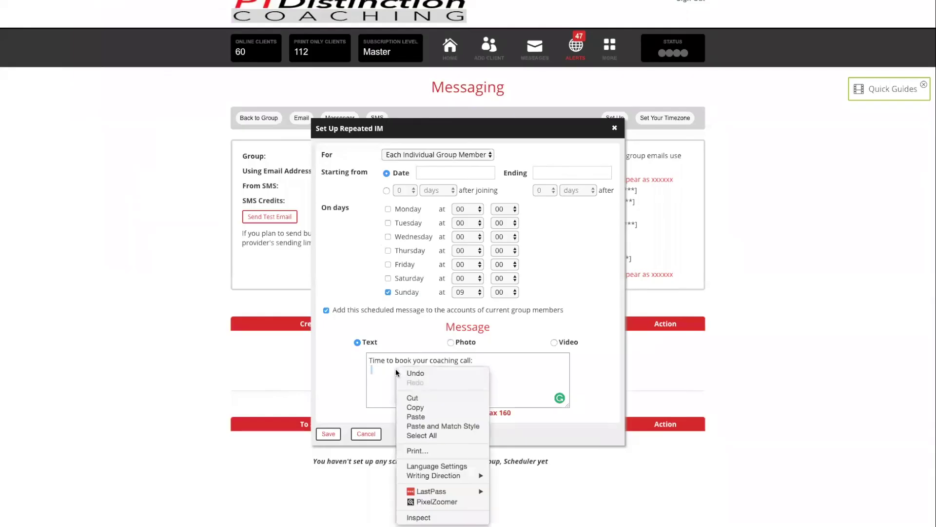
# - Paste the Acuity booking link into the message and start it after joining
pyautogui.rightClick(396, 369)
pyautogui.click(416, 416)
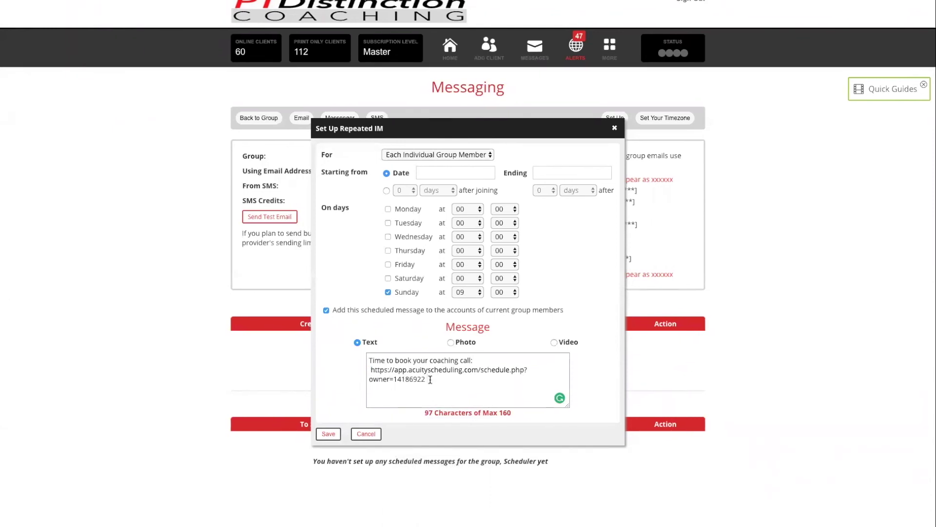
pyautogui.click(548, 191)
# - Set the message to end after 52 months and save it
pyautogui.click(548, 192)
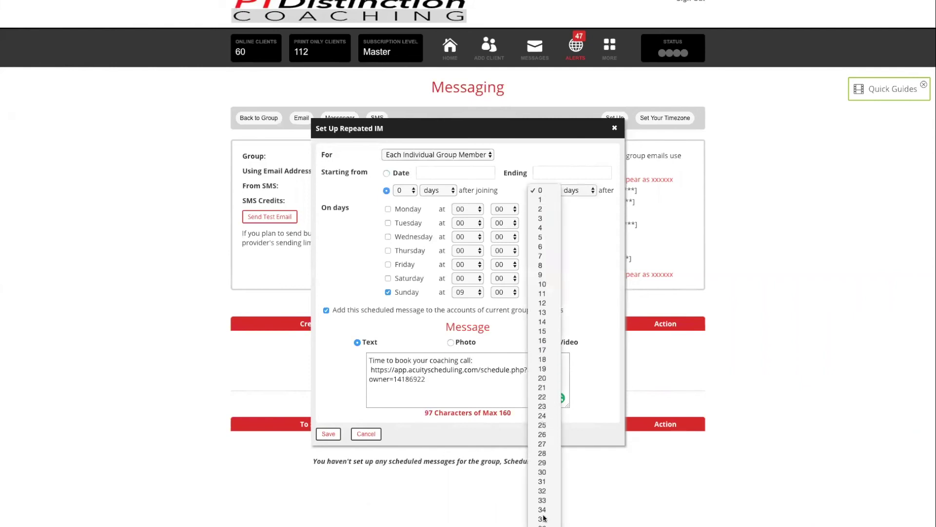
pyautogui.scroll(-3, 544, 507)
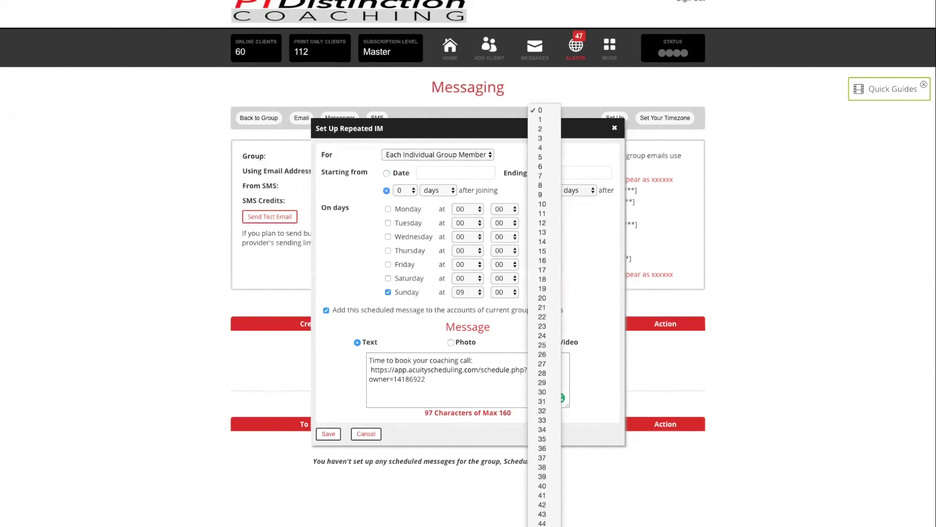
pyautogui.click(542, 438)
pyautogui.click(581, 190)
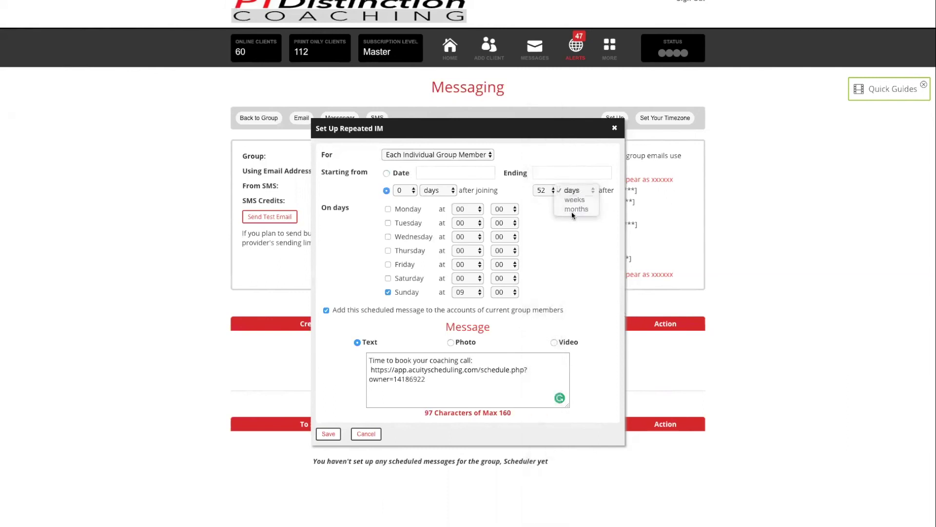
pyautogui.click(573, 209)
pyautogui.click(328, 434)
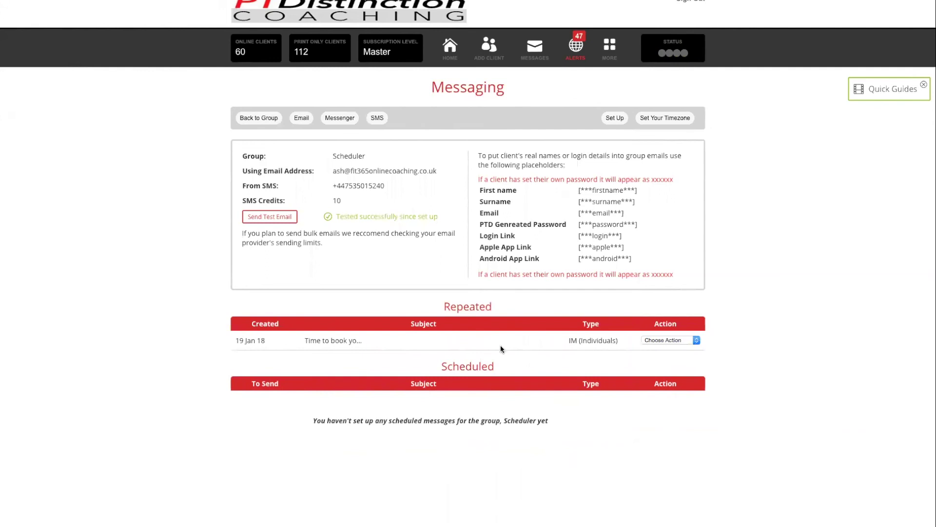
# - Go back to the Scheduler group page and check its Members list shows 0 members
pyautogui.click(258, 119)
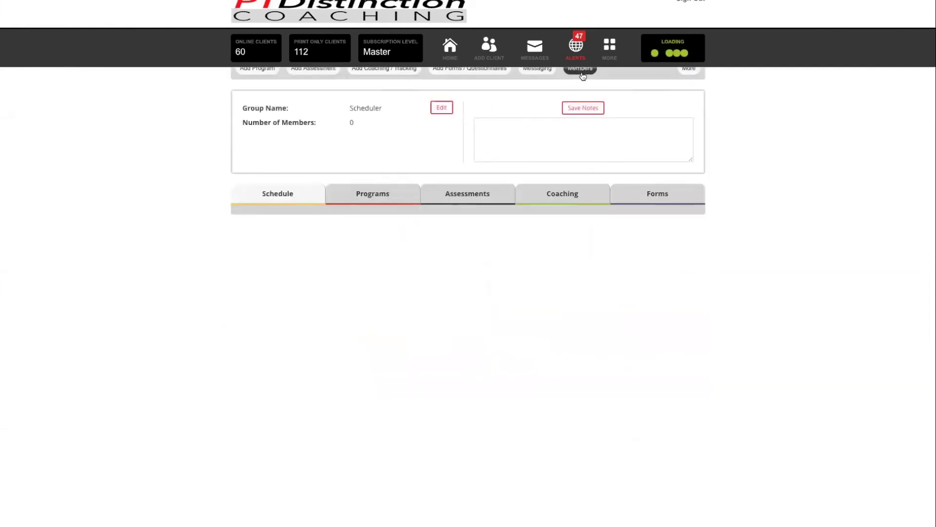
pyautogui.scroll(1, 530, 97)
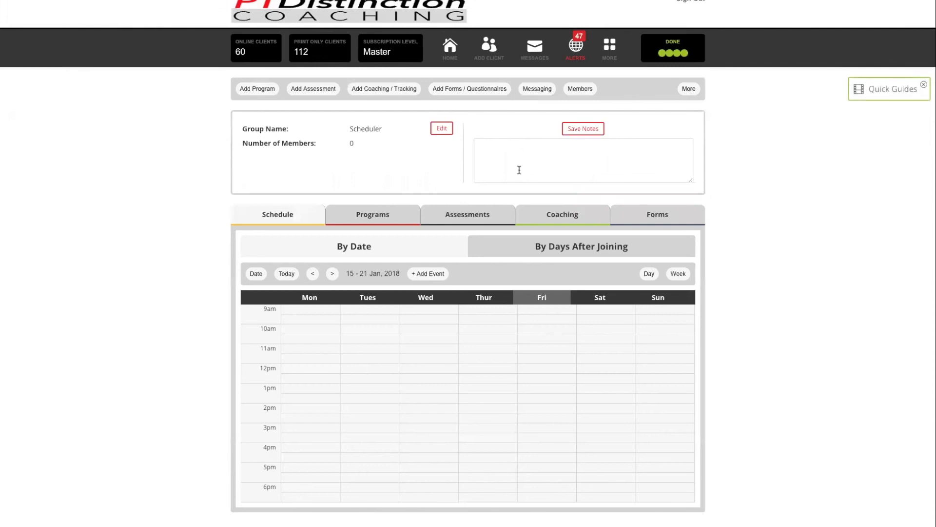
pyautogui.click(580, 88)
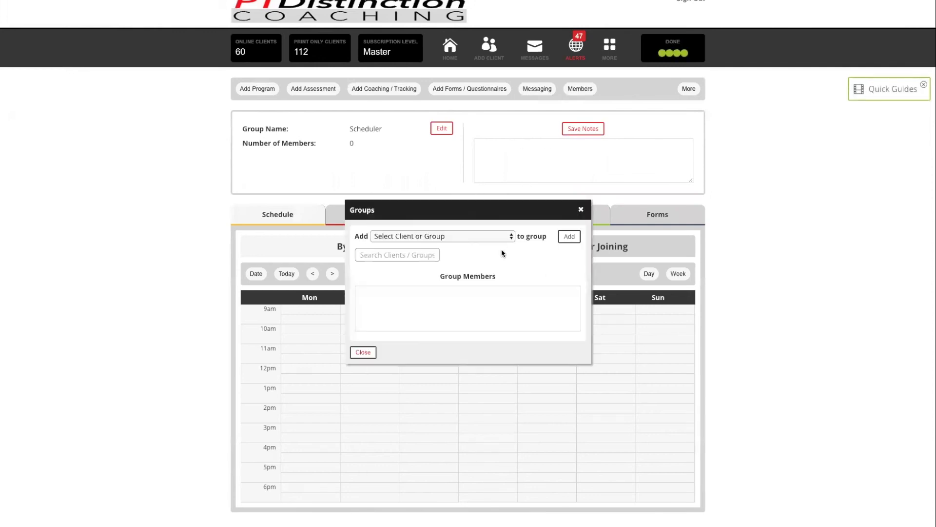
pyautogui.click(581, 209)
# - Open the VC test 1201 package for editing from Pre-loaded Client Accounts
pyautogui.click(610, 45)
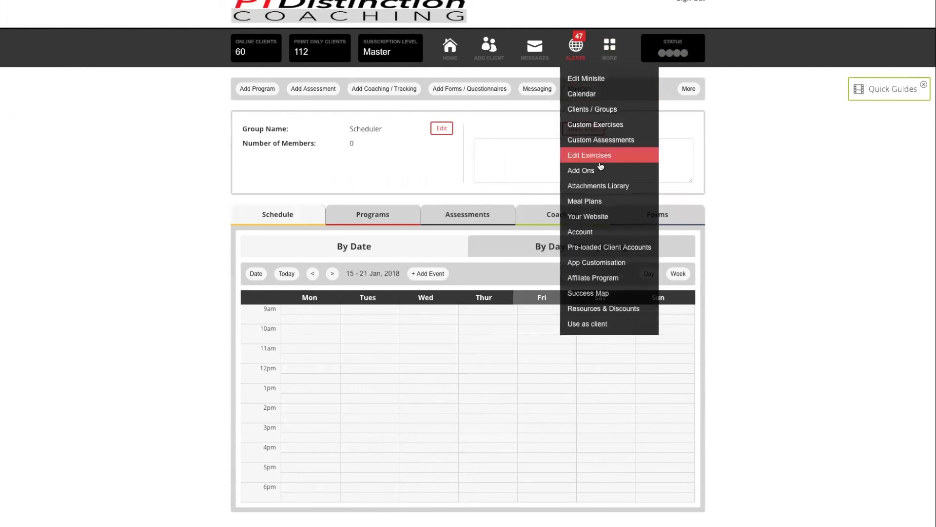
pyautogui.click(596, 245)
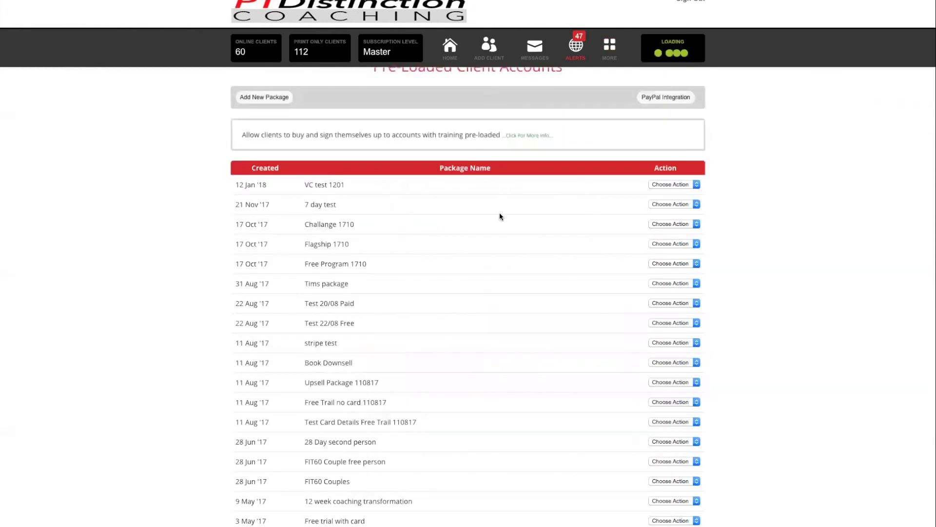
pyautogui.click(671, 206)
pyautogui.click(667, 217)
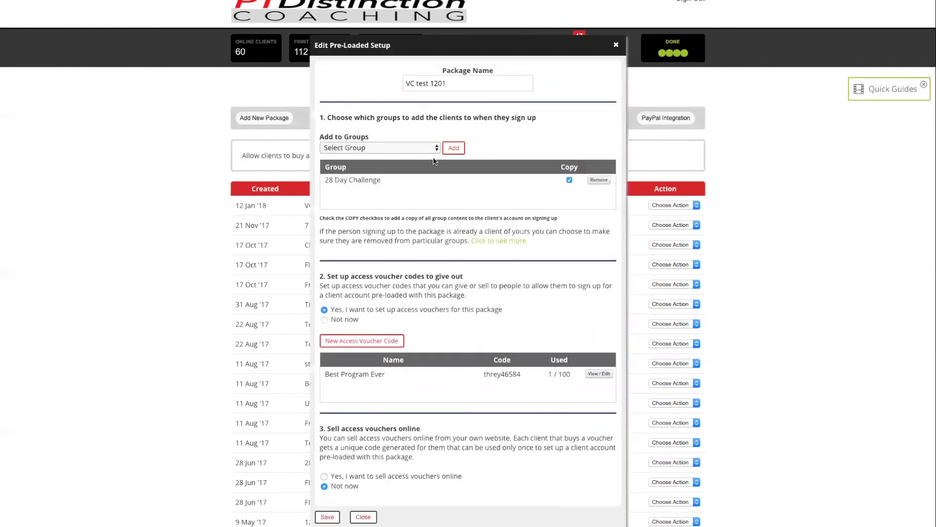
# - Add the Scheduler group to the VC test 1201 package and save it
pyautogui.click(409, 149)
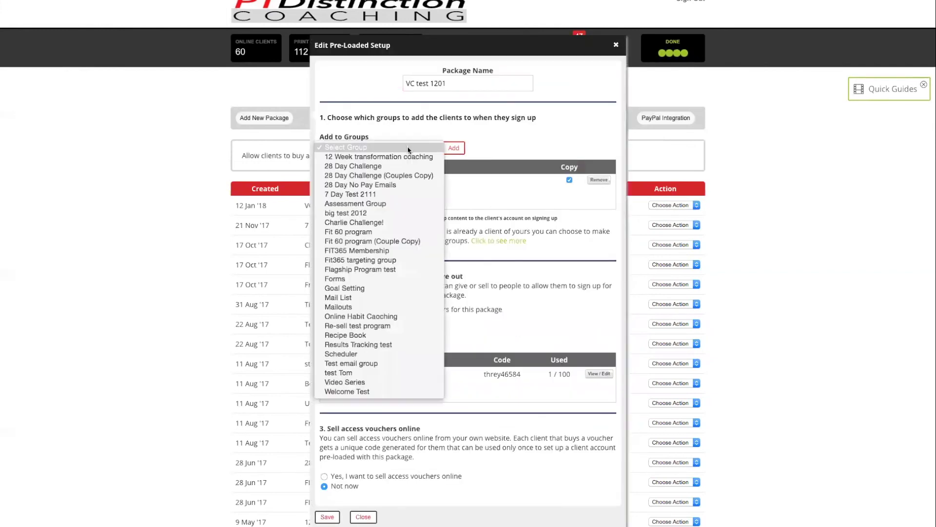
pyautogui.click(342, 353)
pyautogui.click(453, 148)
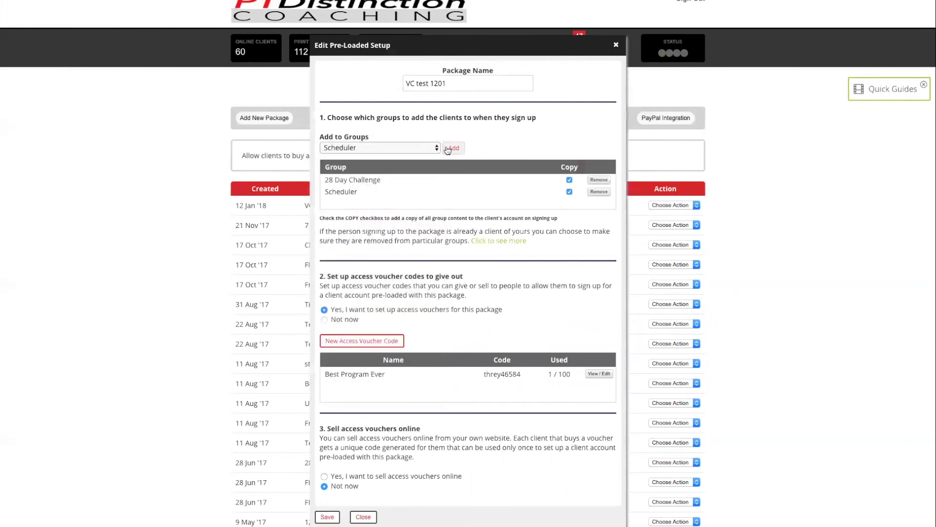
pyautogui.click(327, 518)
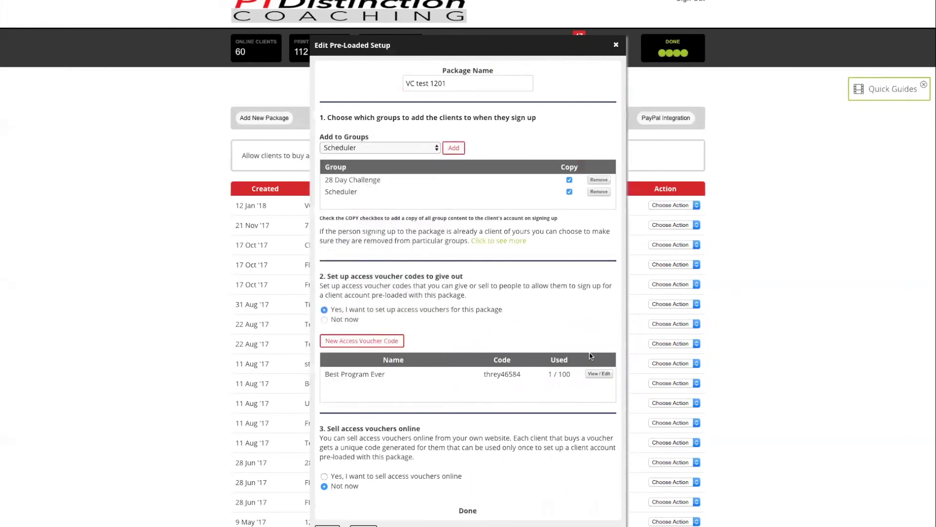
pyautogui.click(616, 46)
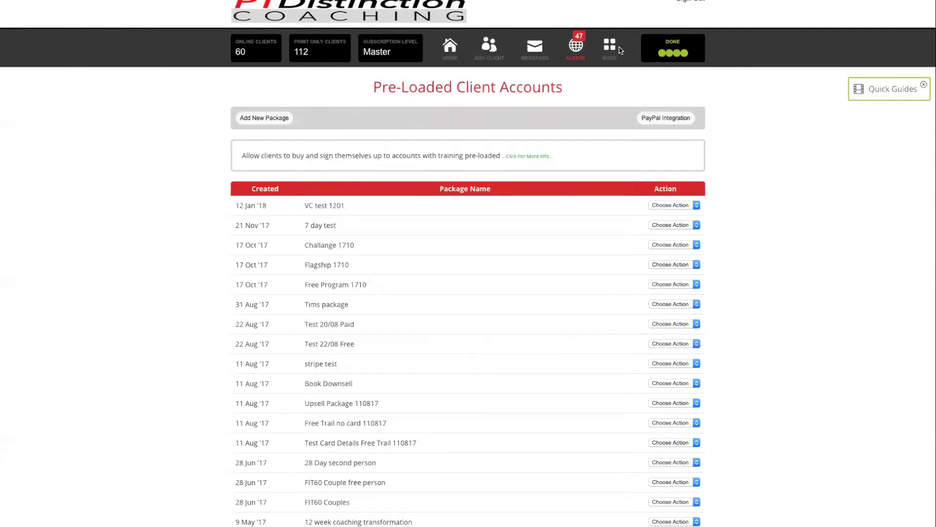